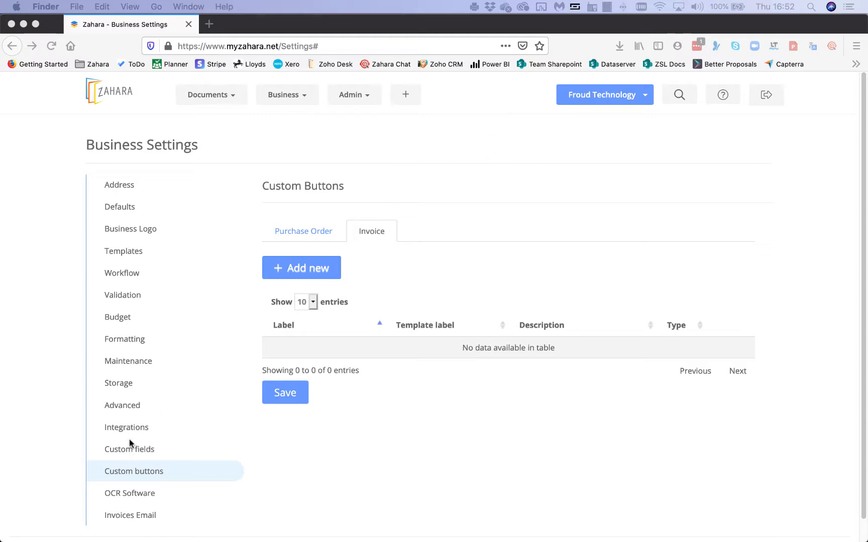
# Review the Status custom field for invoices, including its type and list values, and close it without changes
pyautogui.click(130, 455)
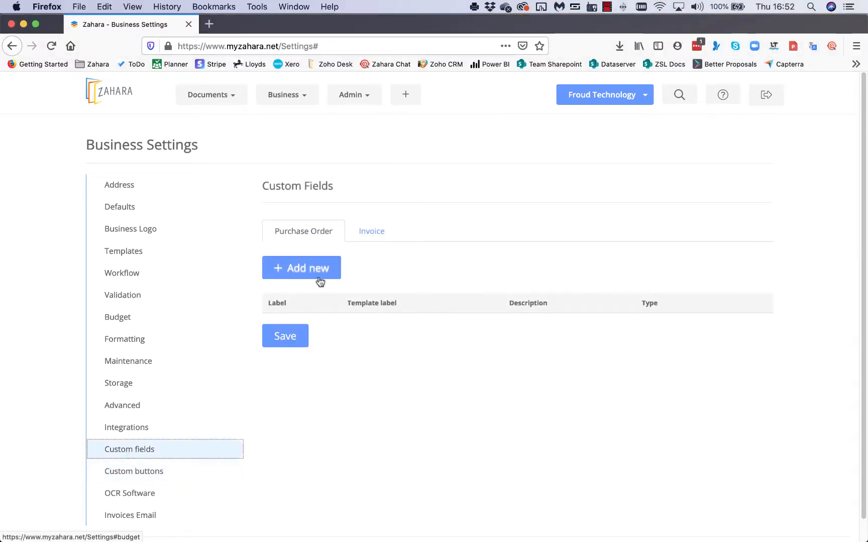
pyautogui.click(367, 233)
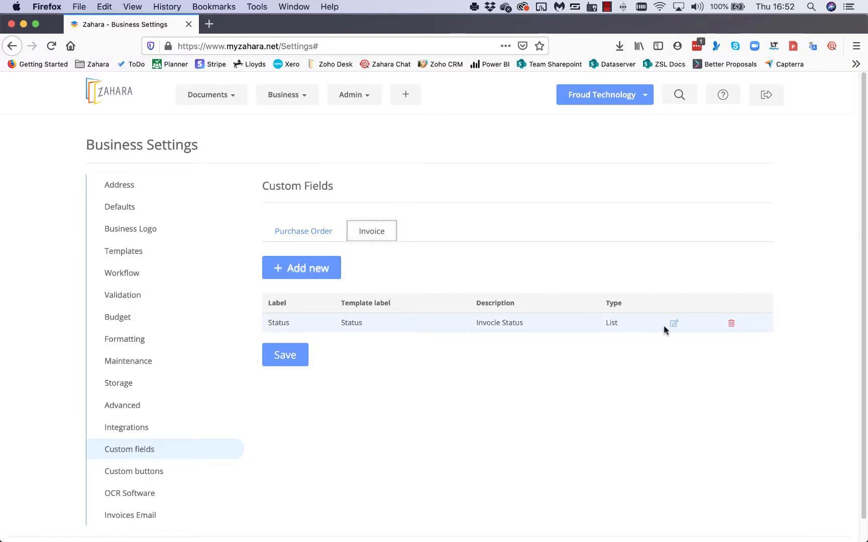
pyautogui.click(674, 324)
pyautogui.click(674, 326)
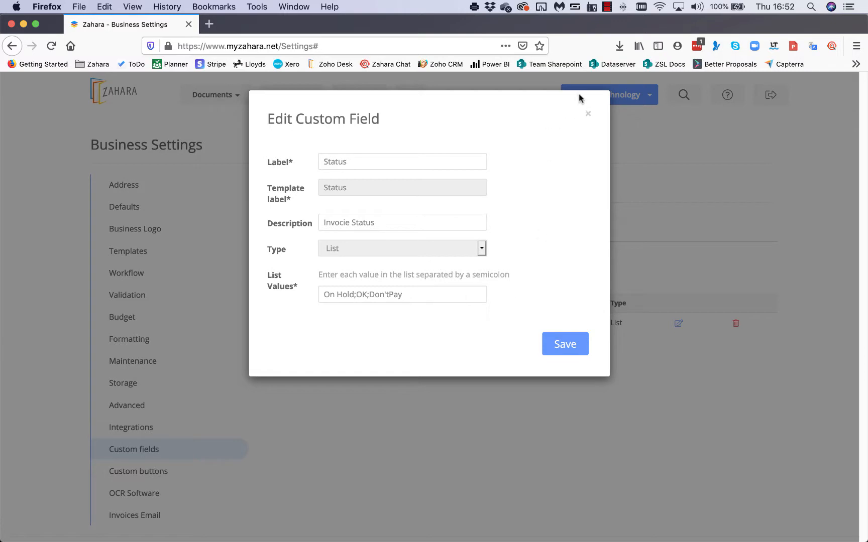
pyautogui.click(586, 115)
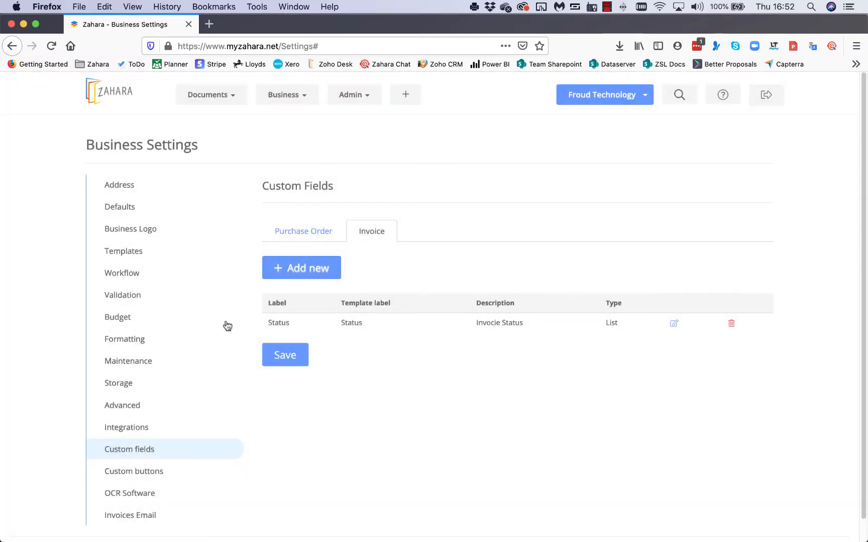
# Add an invoice custom button with label and template label "Hold" and description "Hold - dont pay invoice"
pyautogui.click(149, 474)
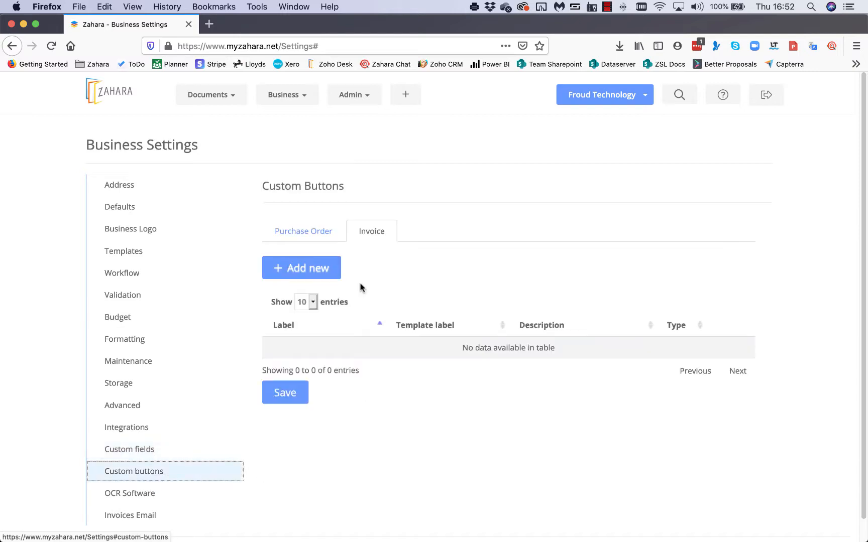
pyautogui.click(370, 230)
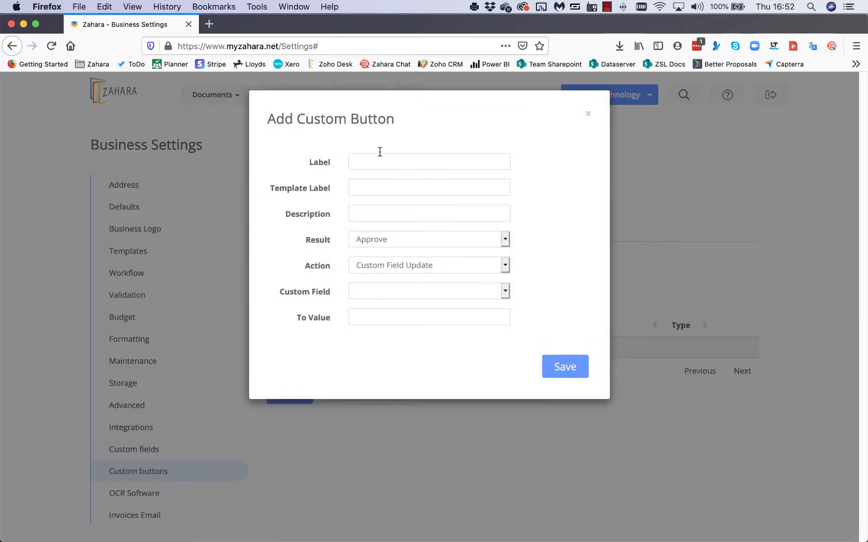
pyautogui.click(390, 162)
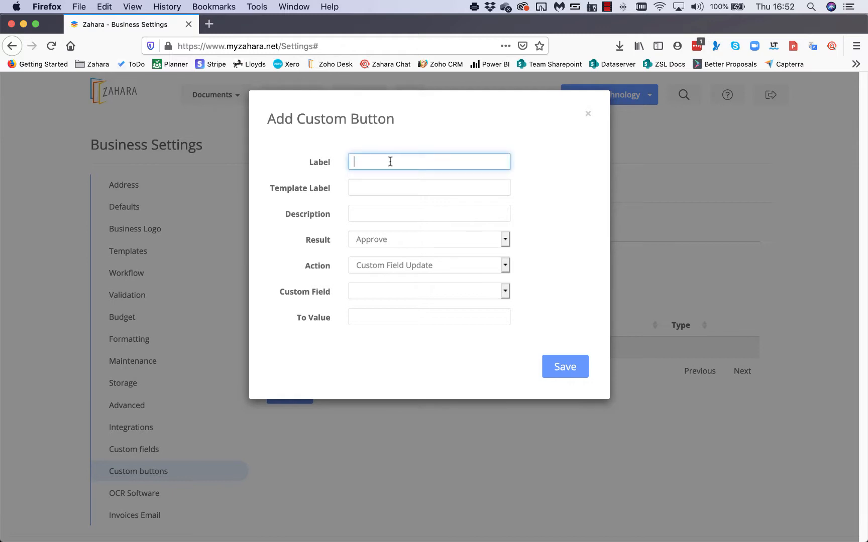
pyautogui.write('Hold')
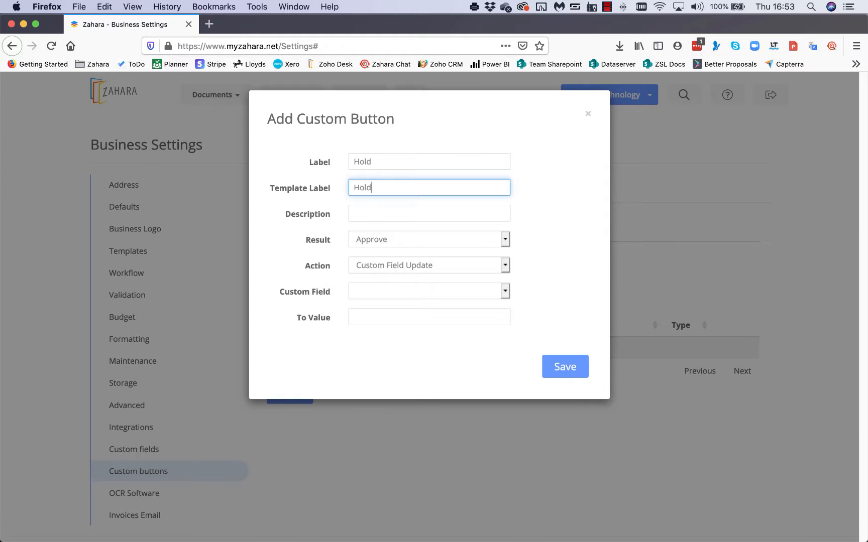
pyautogui.press('Tab')
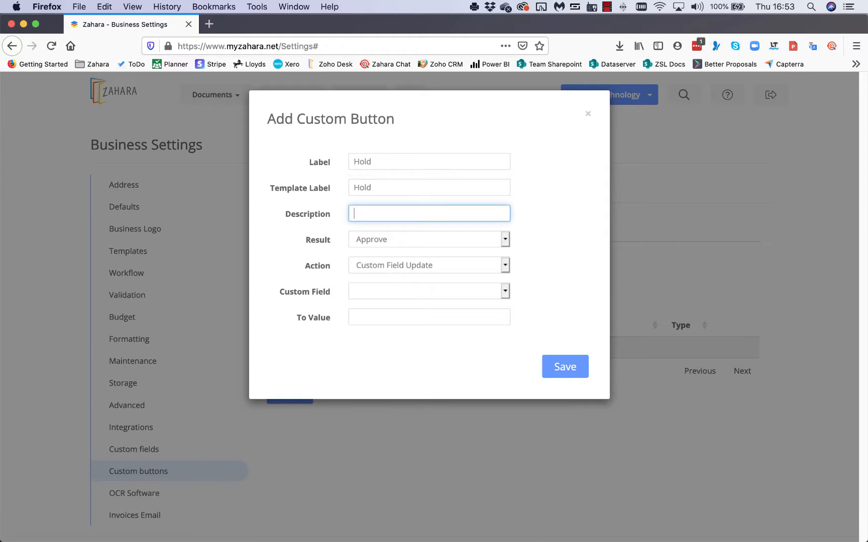
pyautogui.write('Hold - dont pay invoice')
pyautogui.press('Tab')
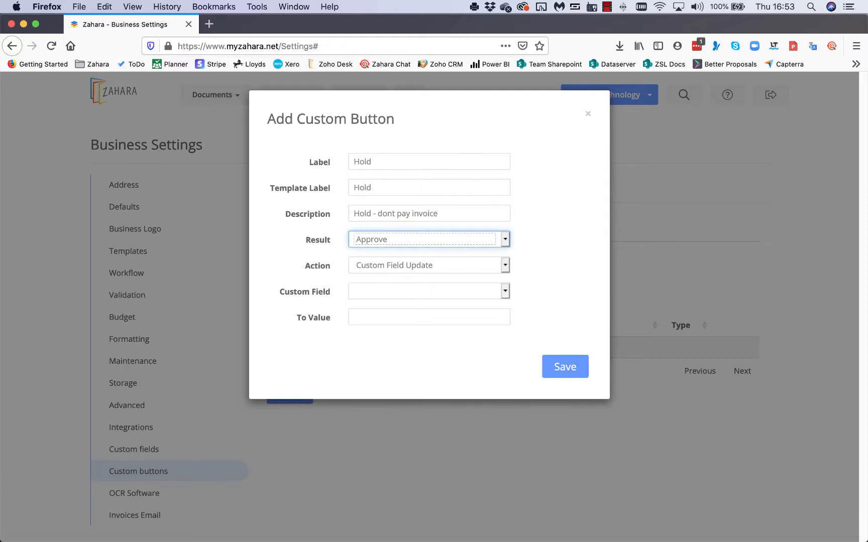
# Make the Hold button reject the invoice and update the Status custom field to On Hold, and save it
pyautogui.click(429, 245)
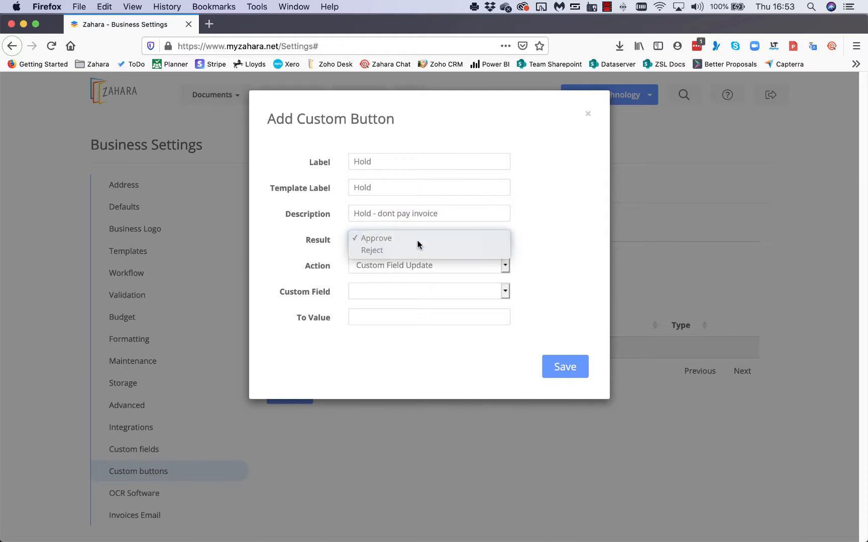
pyautogui.click(362, 251)
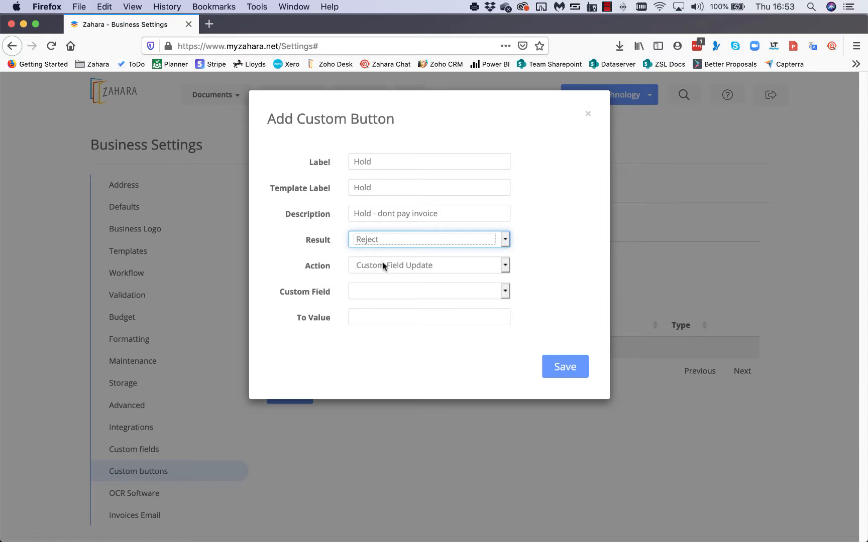
pyautogui.click(382, 266)
pyautogui.click(380, 266)
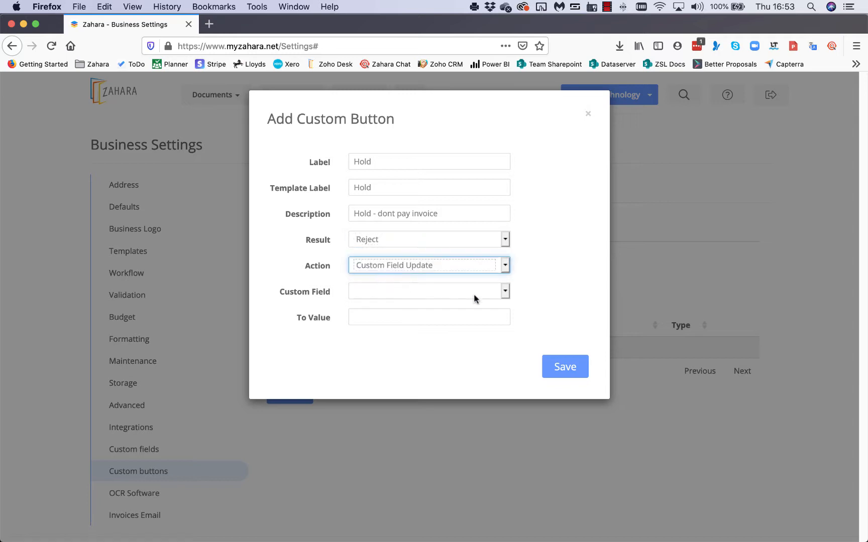
pyautogui.click(505, 294)
pyautogui.click(389, 302)
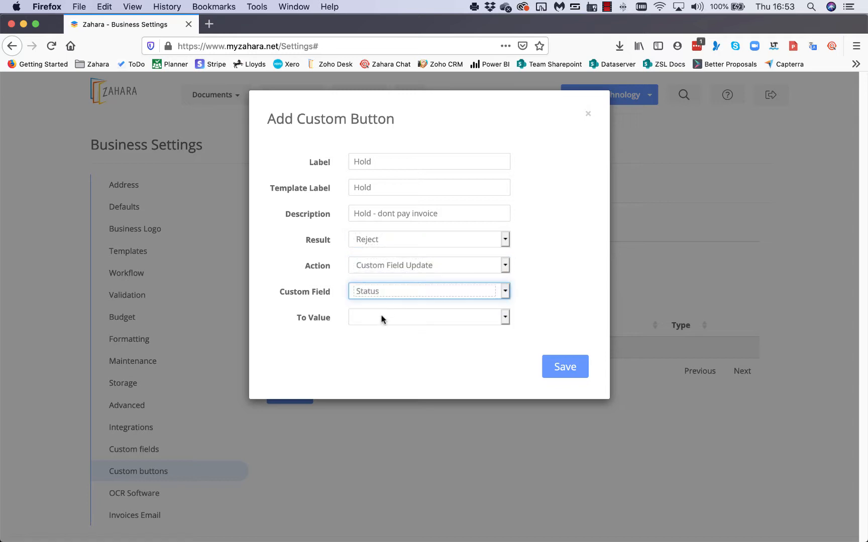
pyautogui.click(382, 318)
pyautogui.click(393, 333)
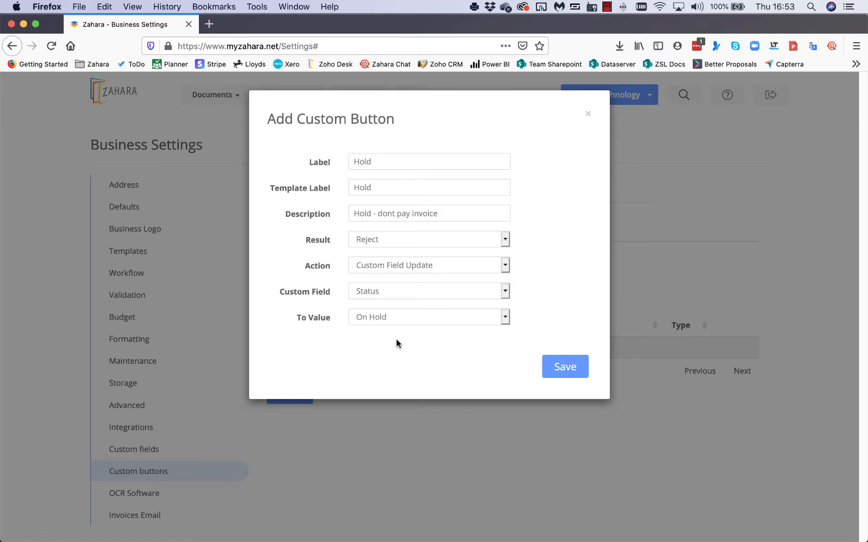
pyautogui.click(562, 364)
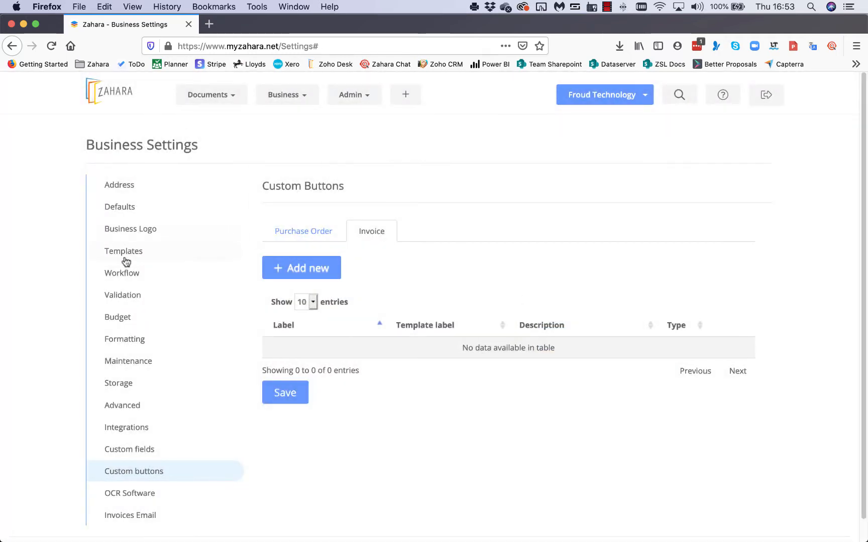
# Open the Invoice Approval email template and enlarge its editor to show the full text
pyautogui.click(125, 261)
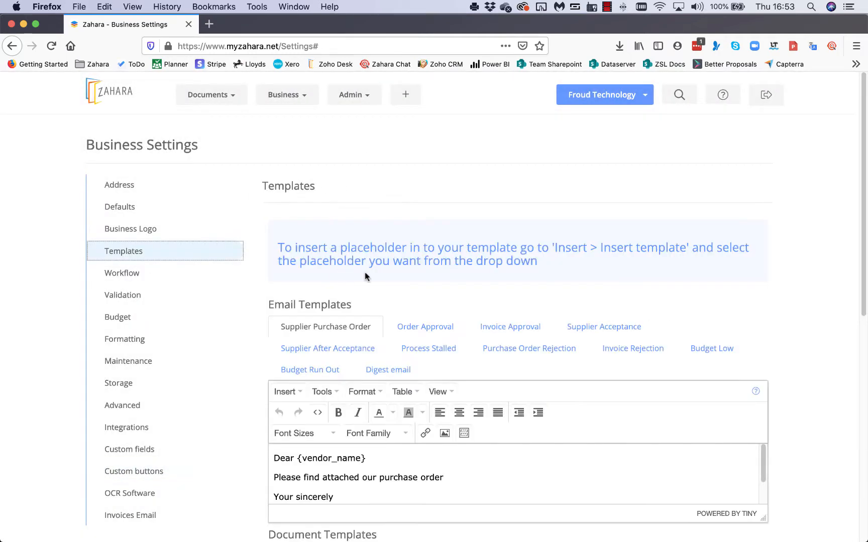
pyautogui.click(520, 327)
pyautogui.scroll(-10, 533, 343)
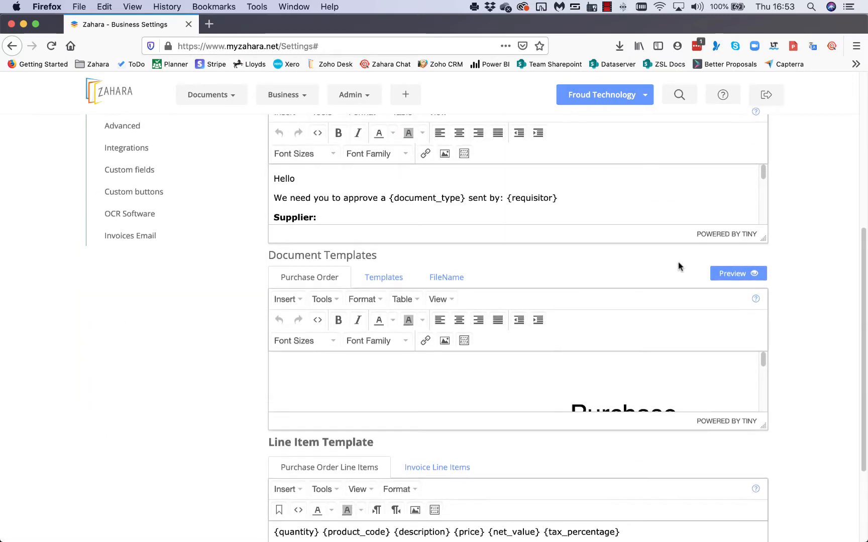
pyautogui.moveTo(763, 240); pyautogui.dragTo(606, 507)
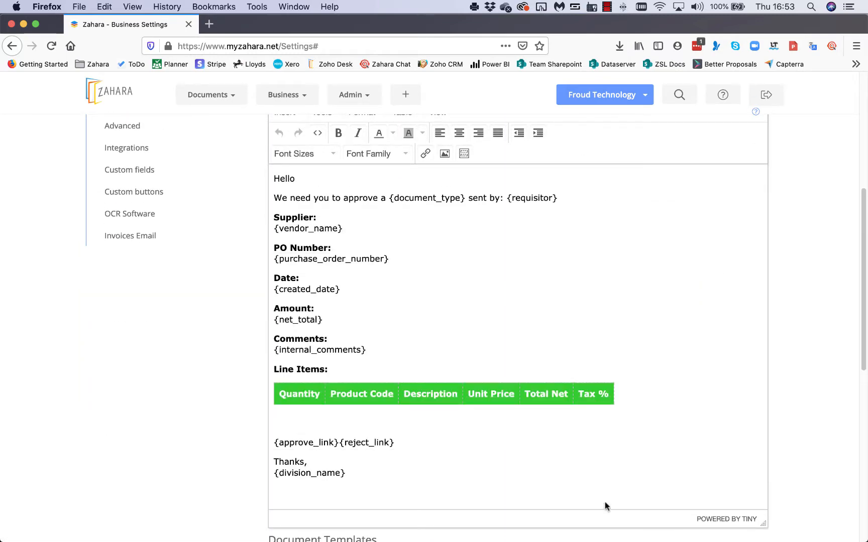
pyautogui.scroll(-1, 536, 494)
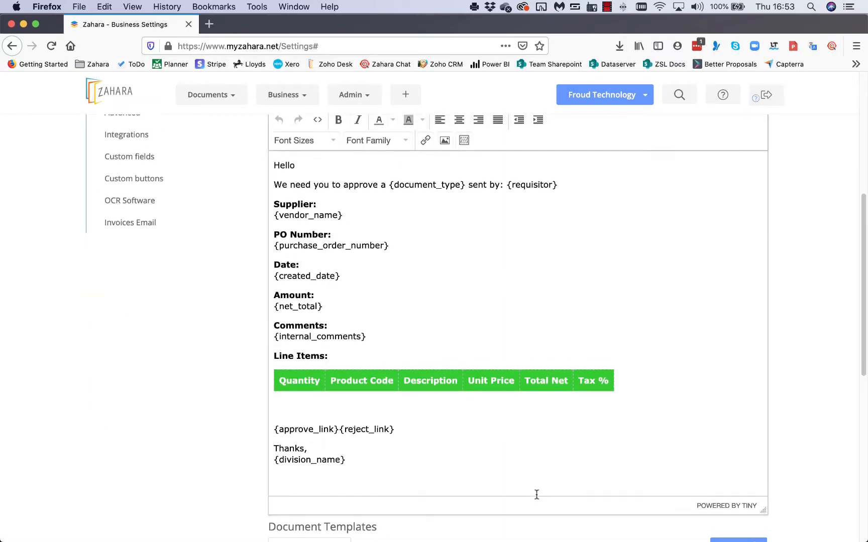
# Insert the Custom button 'Hold' placeholder on its own line between the line items table and the approve and reject links
pyautogui.click(279, 421)
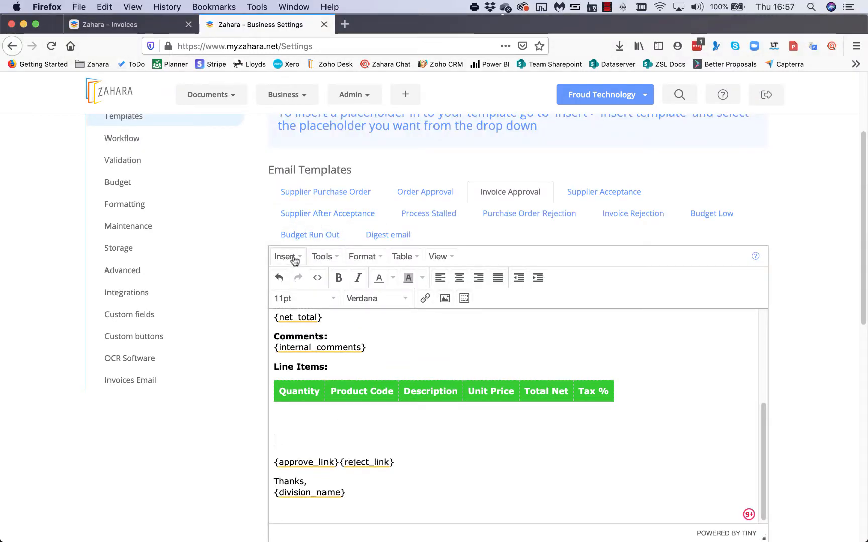
pyautogui.click(295, 261)
pyautogui.click(312, 314)
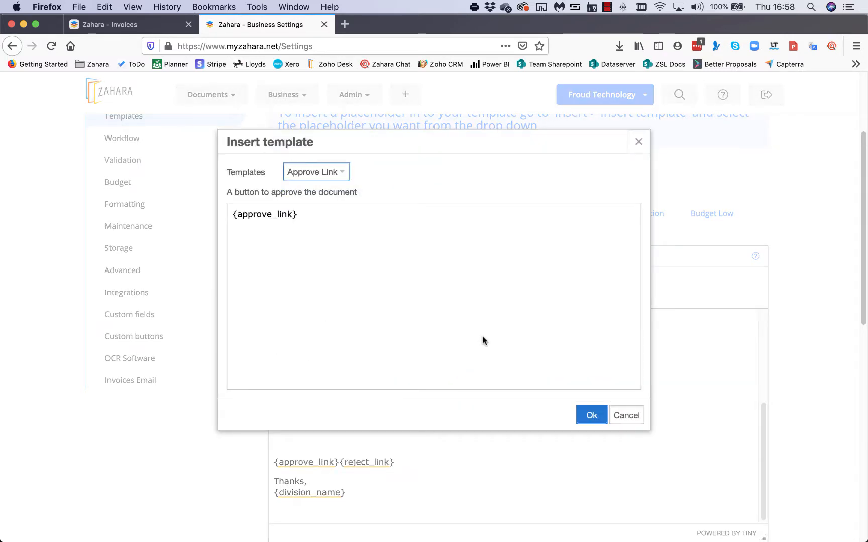
pyautogui.click(341, 176)
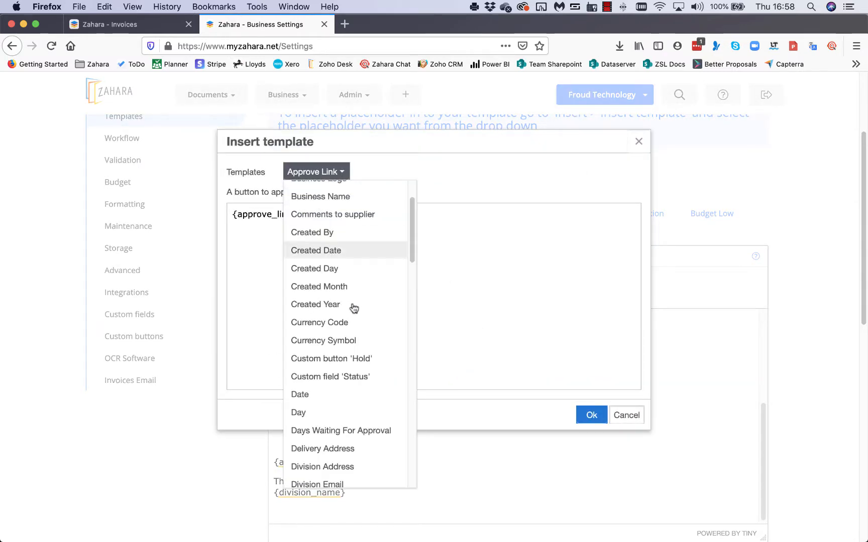
pyautogui.click(354, 360)
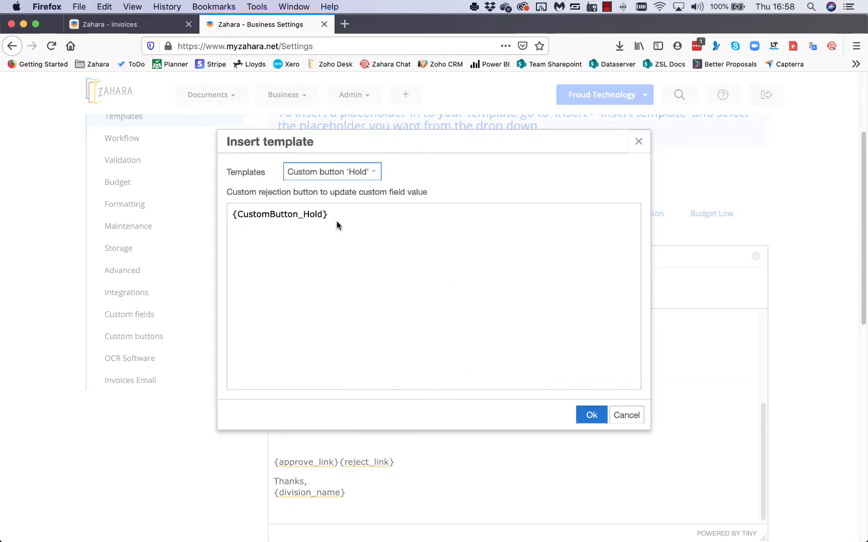
pyautogui.click(592, 415)
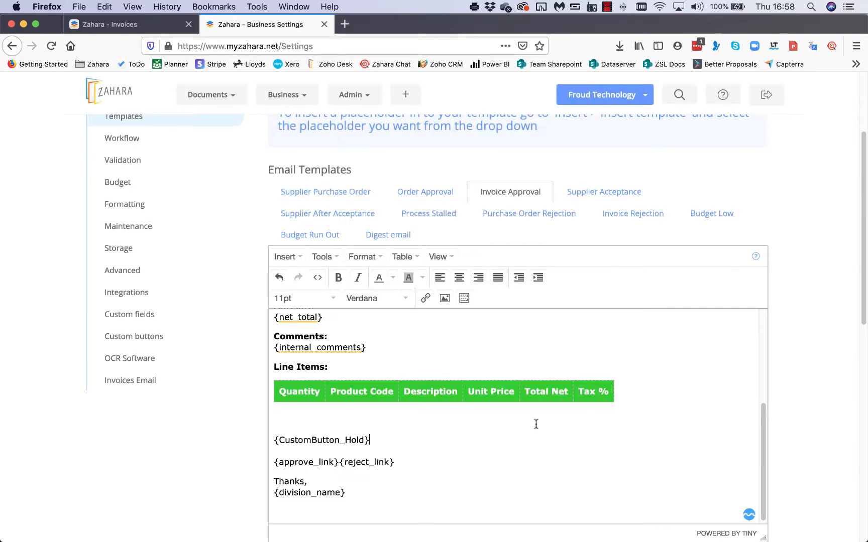
# Save the Invoice Approval template with the added Hold button placeholder
pyautogui.moveTo(381, 438); pyautogui.dragTo(270, 443)
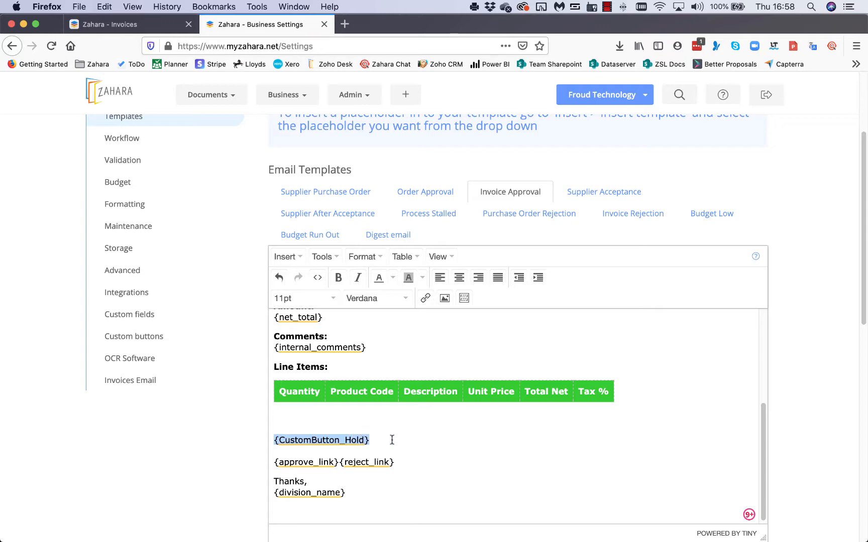
pyautogui.scroll(-10, 769, 449)
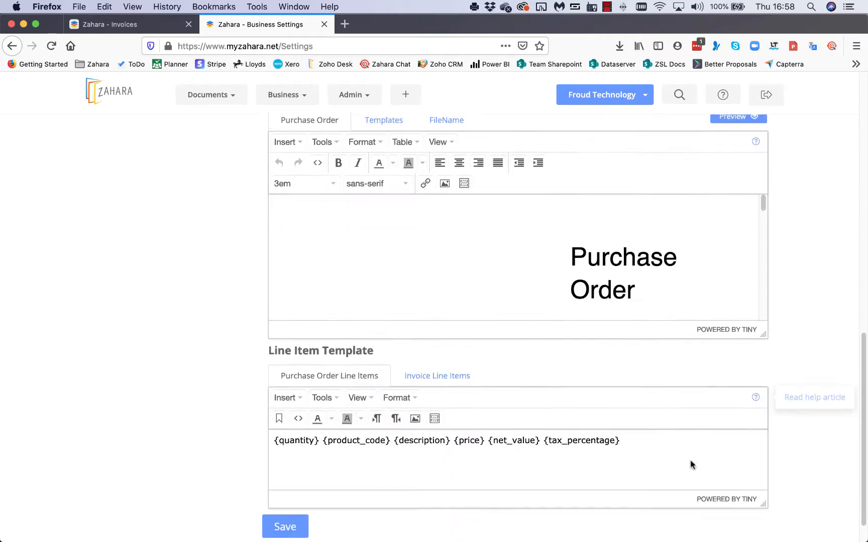
pyautogui.click(293, 497)
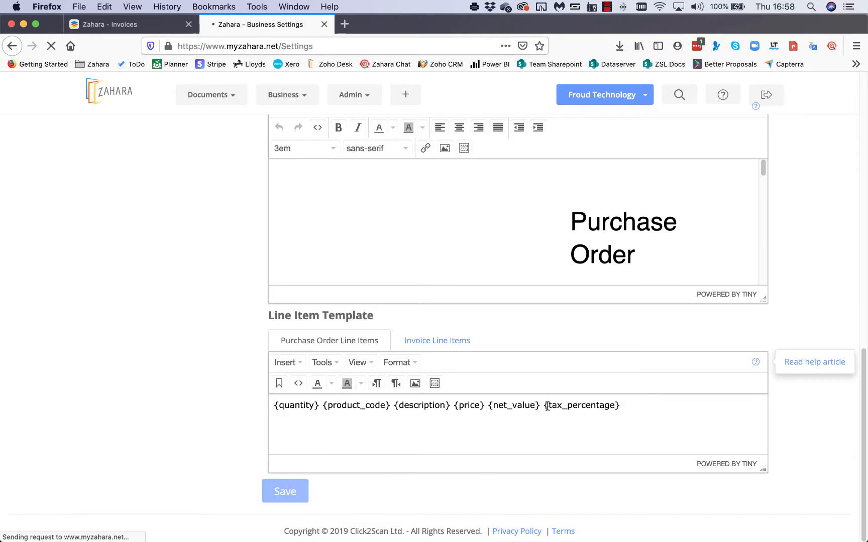
# Create a new invoice for supplier A & R SMART CAR LTD with invoice number 4734747
pyautogui.click(405, 95)
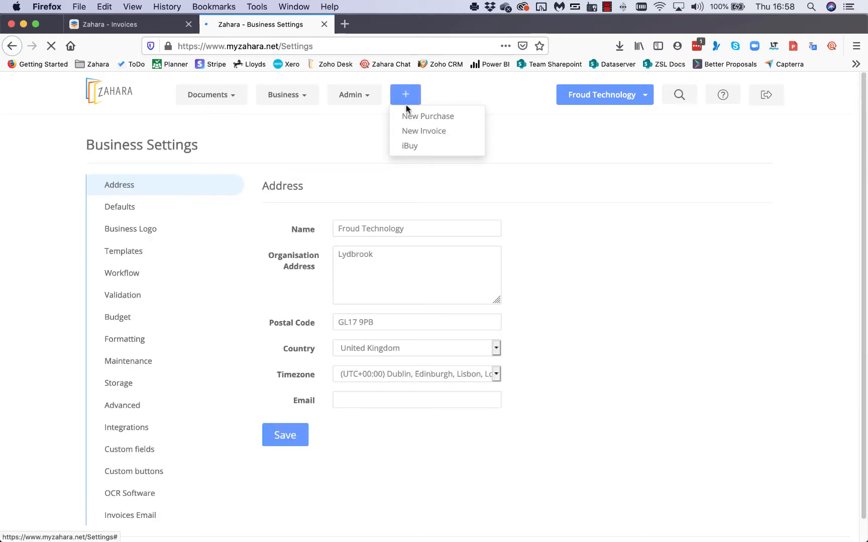
pyautogui.click(408, 131)
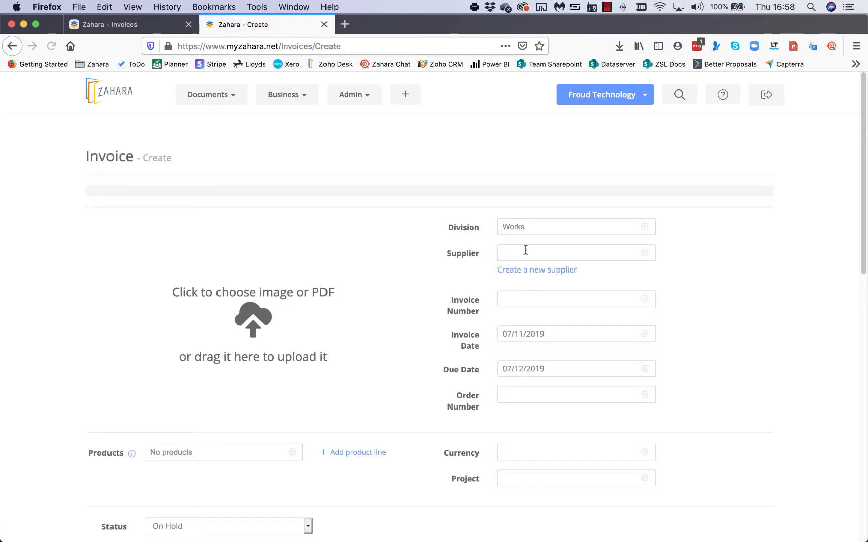
pyautogui.click(526, 250)
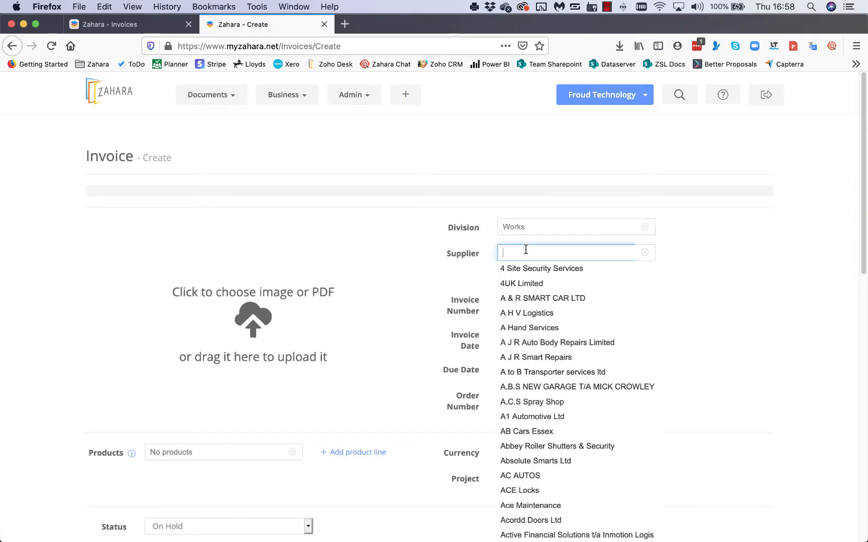
pyautogui.click(518, 298)
pyautogui.click(517, 299)
pyautogui.write('4734747')
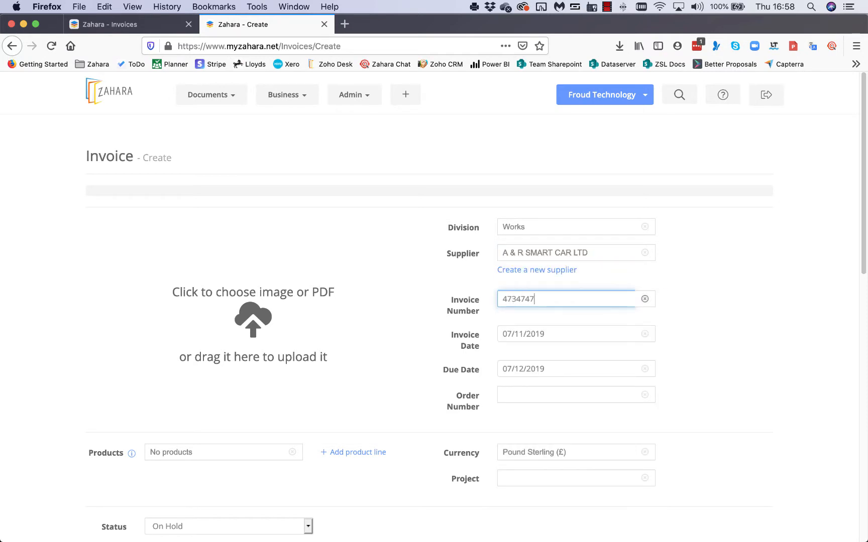
# Set the new invoice's Status custom field to OK
pyautogui.scroll(-5, 477, 323)
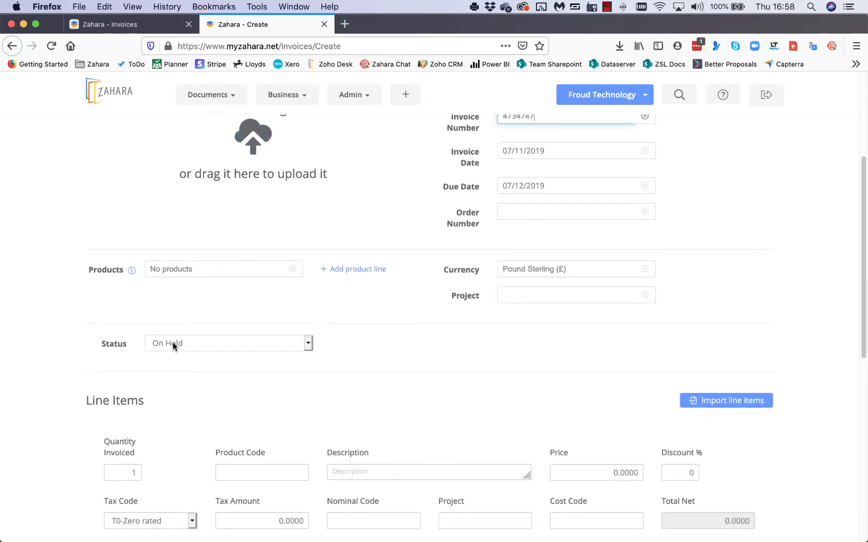
pyautogui.click(174, 343)
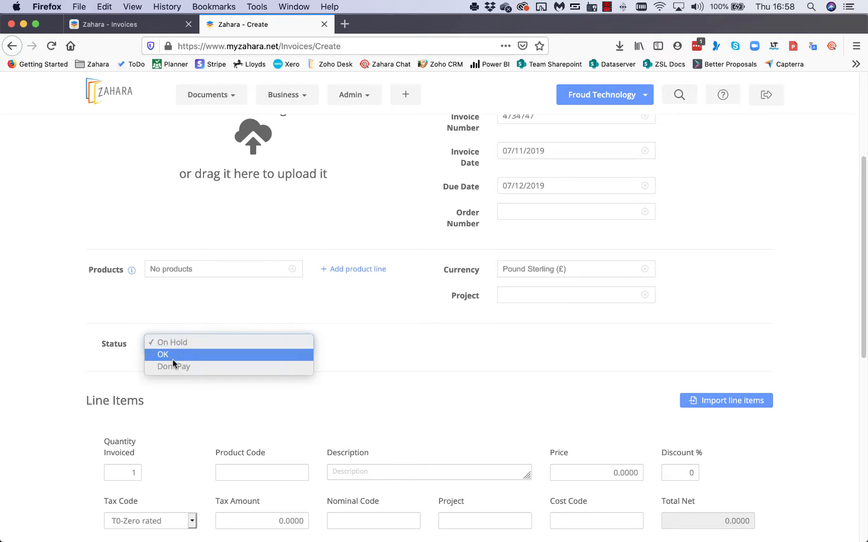
pyautogui.click(173, 354)
pyautogui.click(254, 370)
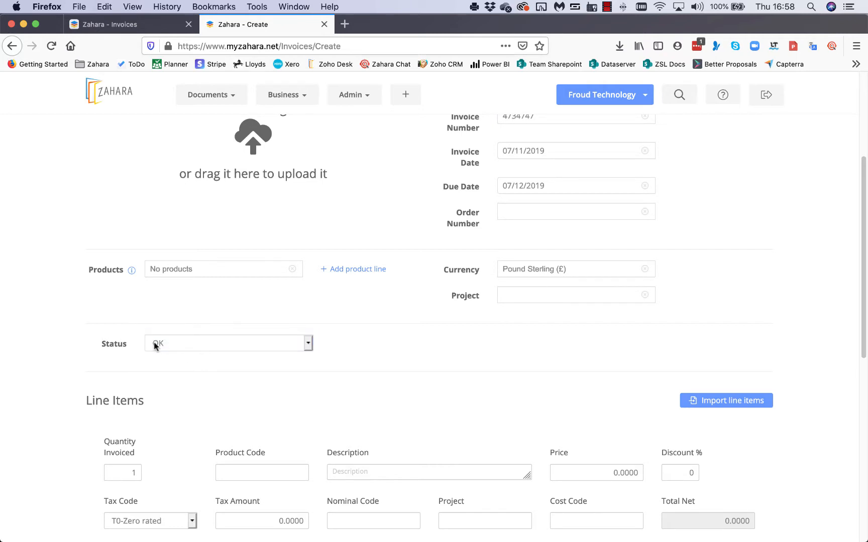
# Fill in the first line item with the description 'soem stuff' and a price of 300.00
pyautogui.click(416, 468)
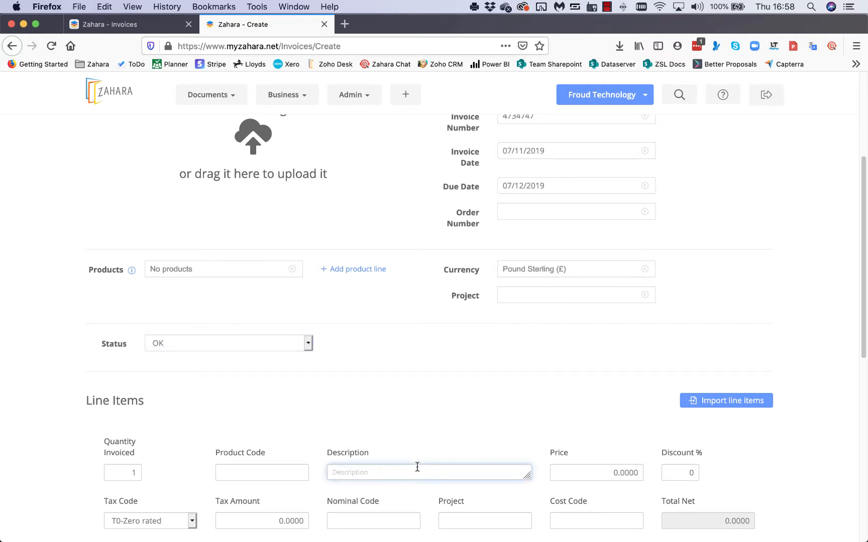
pyautogui.write('soem stuff')
pyautogui.press('Tab')
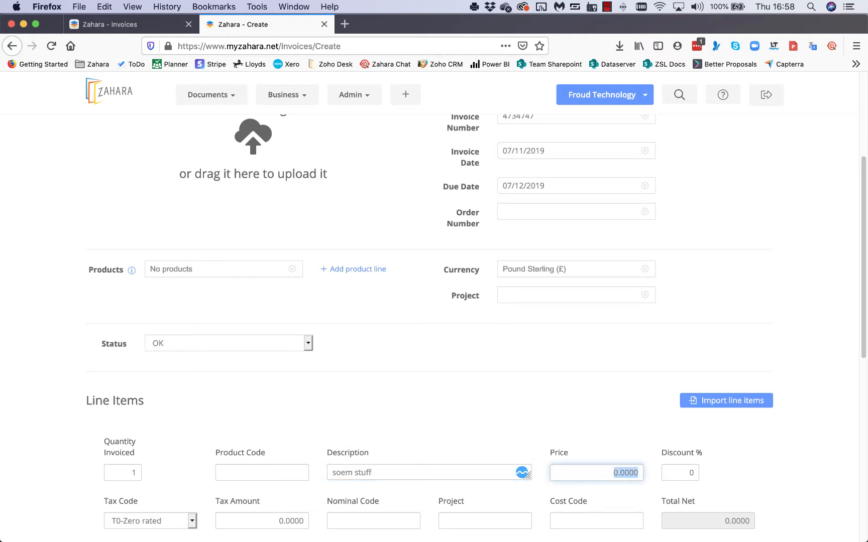
pyautogui.write('300.00')
pyautogui.press('Tab')
# Assign nominal code 4008 to the first line item and remove the empty second line item
pyautogui.scroll(-4, 407, 414)
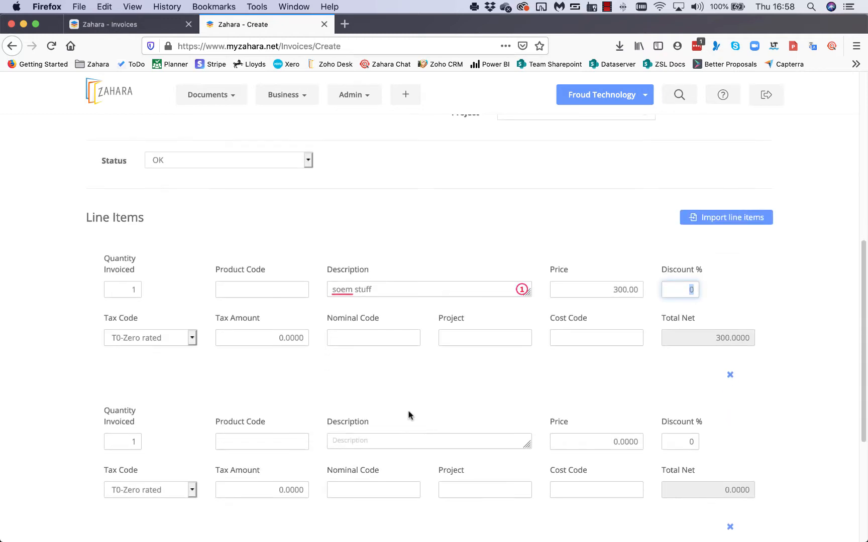
pyautogui.click(358, 338)
pyautogui.click(349, 458)
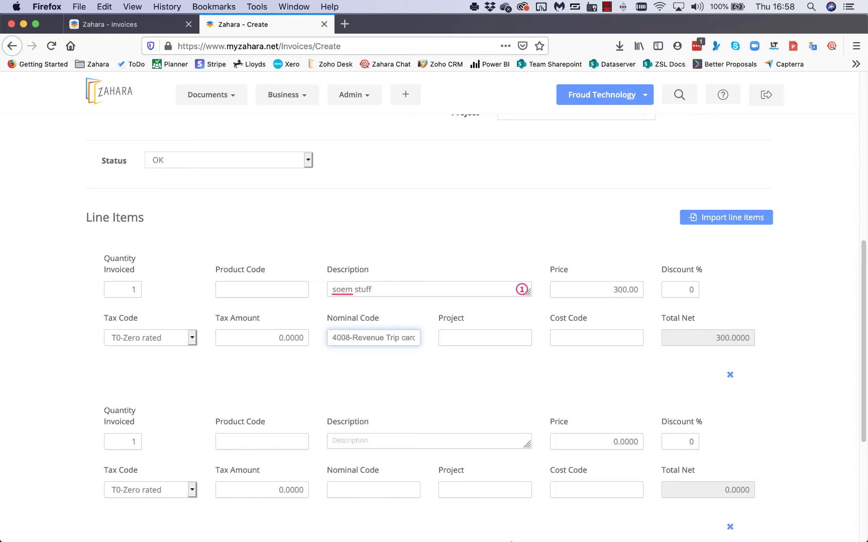
pyautogui.click(730, 527)
# Set the approval workflow to 'Invoice approval - No order' and create the invoice
pyautogui.click(743, 494)
pyautogui.click(176, 431)
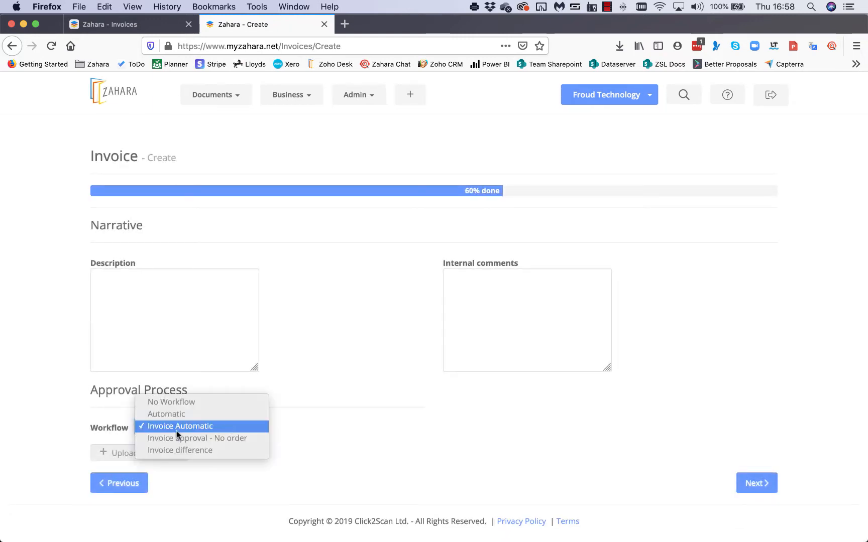
pyautogui.click(177, 437)
pyautogui.click(757, 482)
pyautogui.scroll(-3, 740, 491)
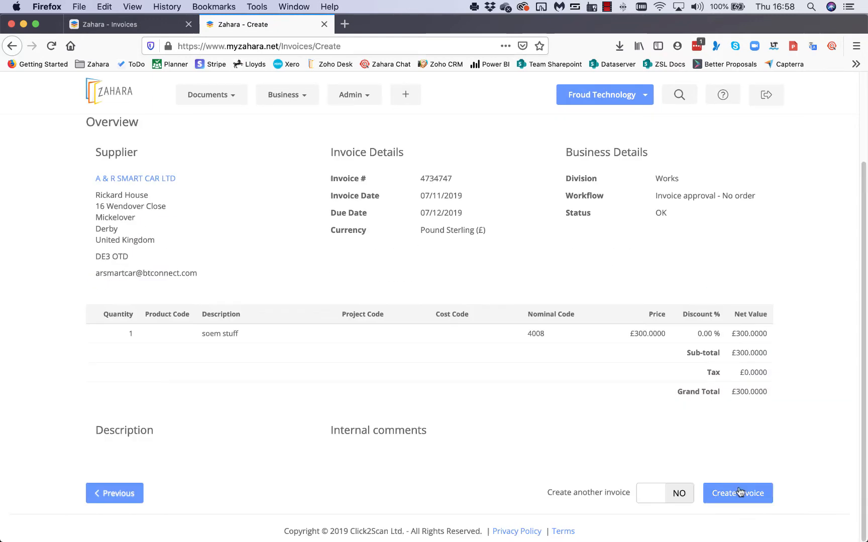
pyautogui.click(740, 492)
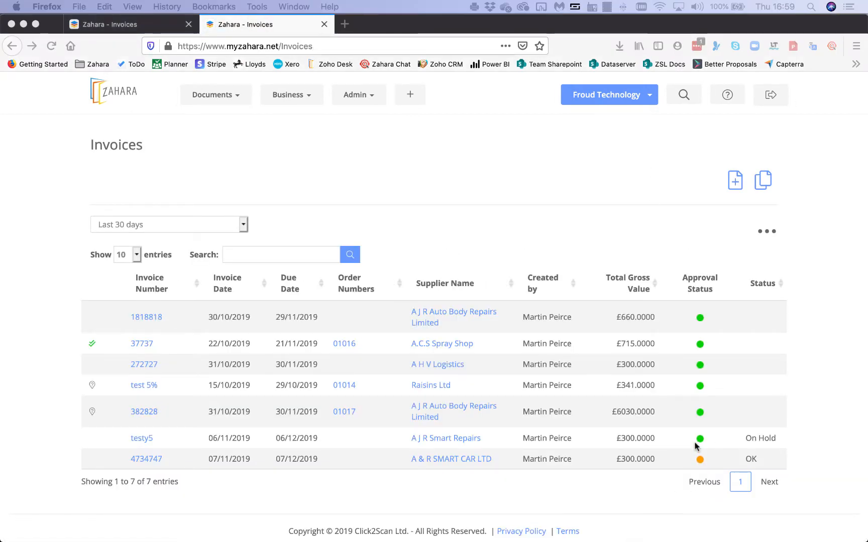
# Check the workflow progress of the new A & R SMART CAR LTD invoice from its approval status, and close the overview
pyautogui.click(698, 457)
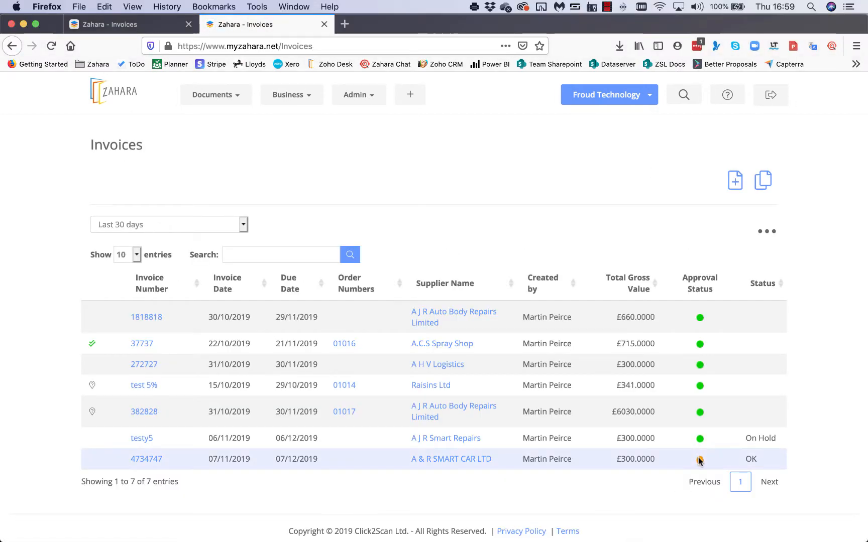
pyautogui.click(699, 459)
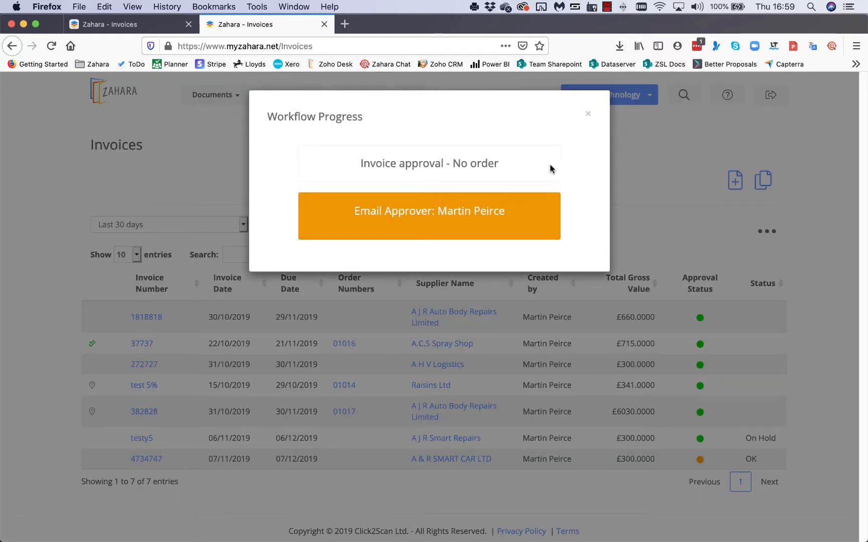
pyautogui.click(587, 114)
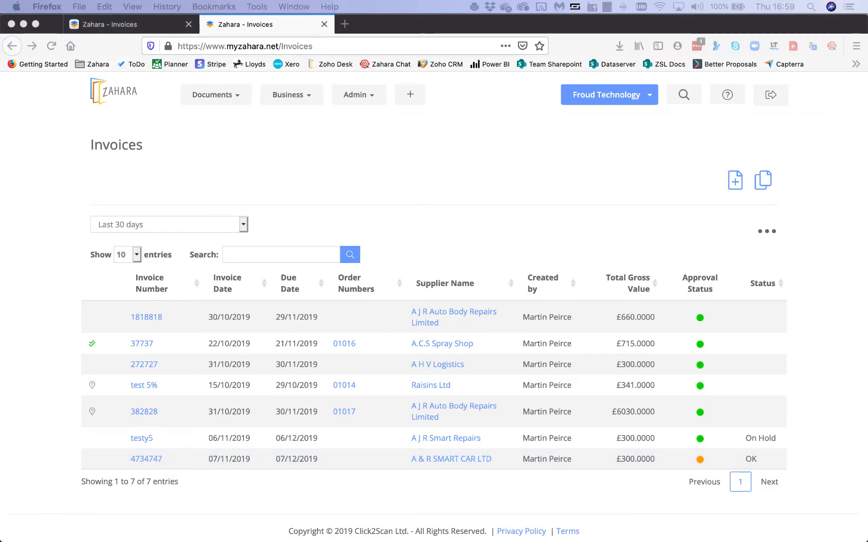
# Switch to Outlook and put the invoice on Hold from the 'hello - originator to approve' email
pyautogui.moveTo(867, 39); pyautogui.dragTo(399, 41)
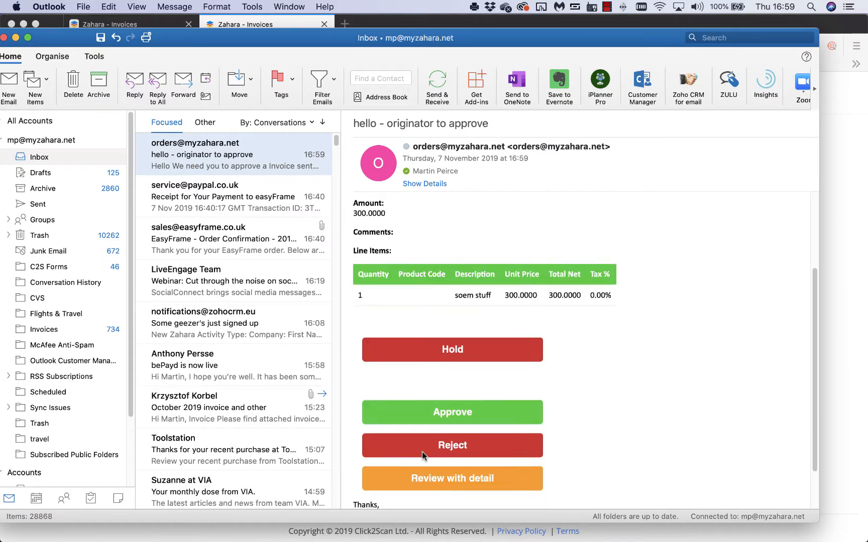
pyautogui.scroll(-5, 422, 451)
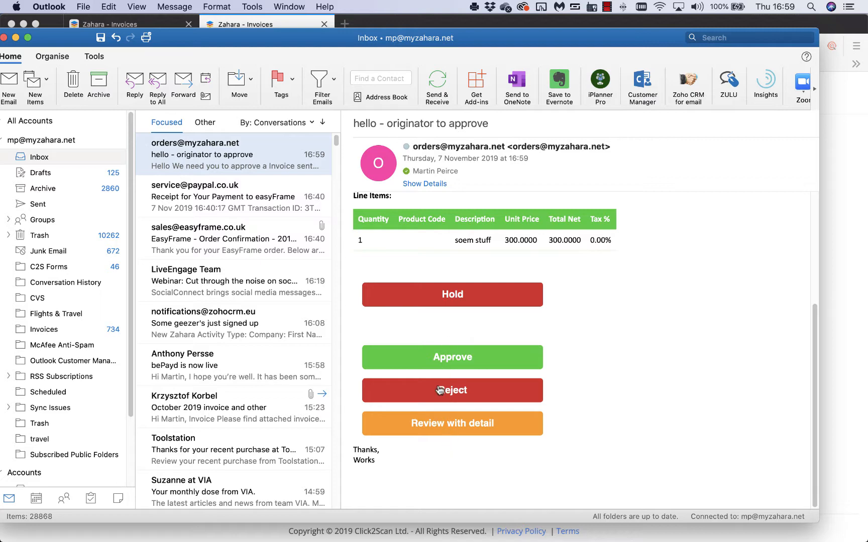
pyautogui.click(447, 299)
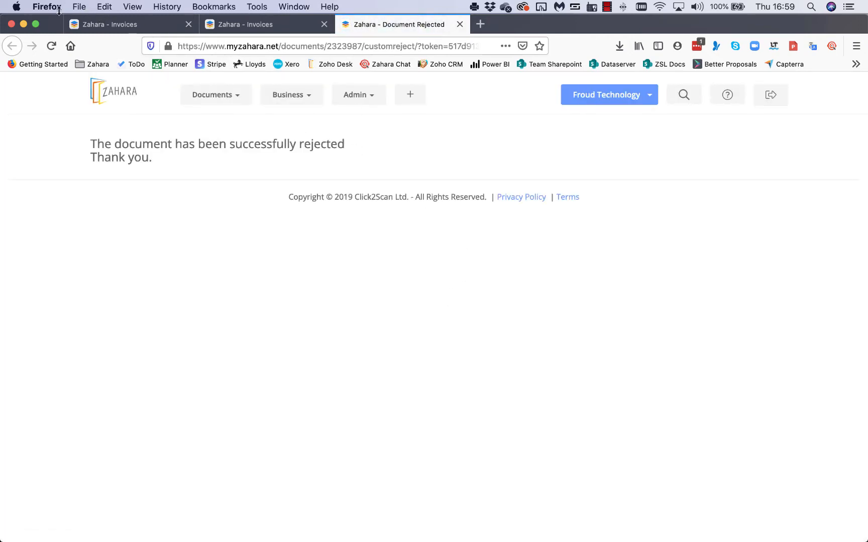
# Return to the Zahara invoices list in Firefox and reload it to check the Status value of the A & R SMART CAR LTD invoice
pyautogui.click(226, 25)
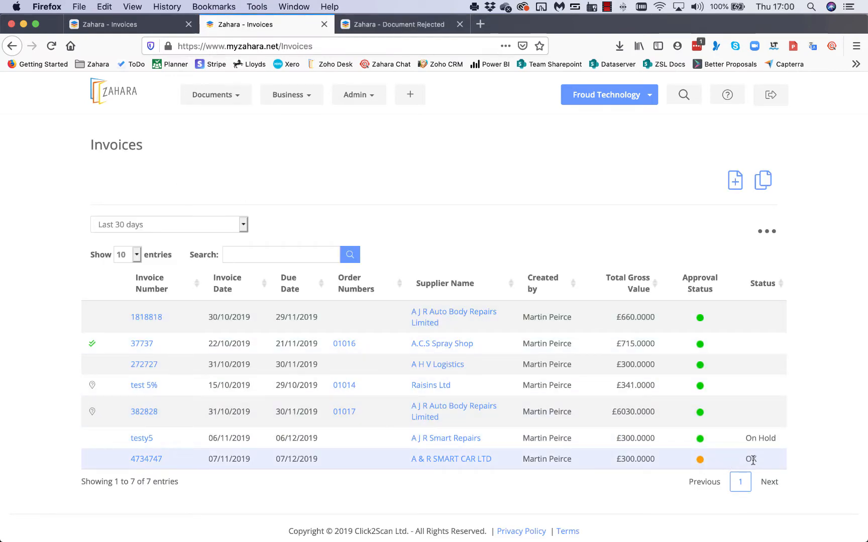
pyautogui.click(227, 100)
pyautogui.click(218, 131)
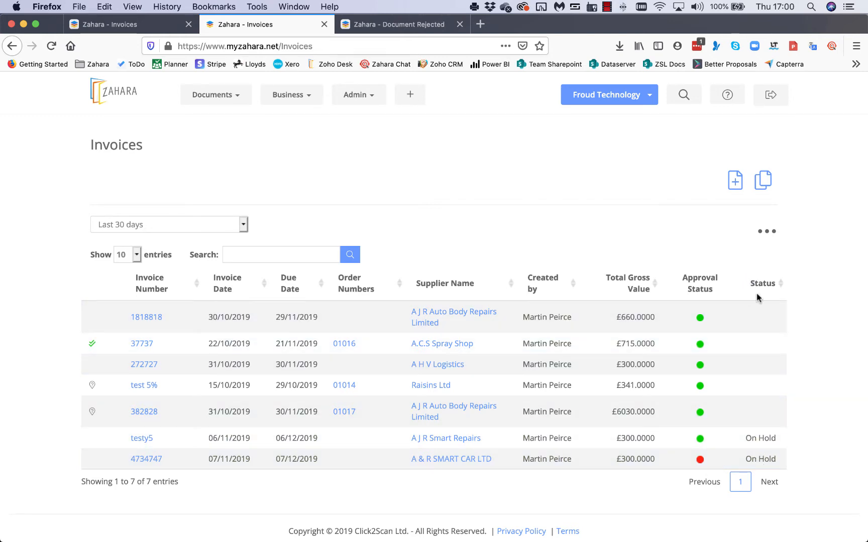
pyautogui.moveTo(748, 460); pyautogui.dragTo(777, 465)
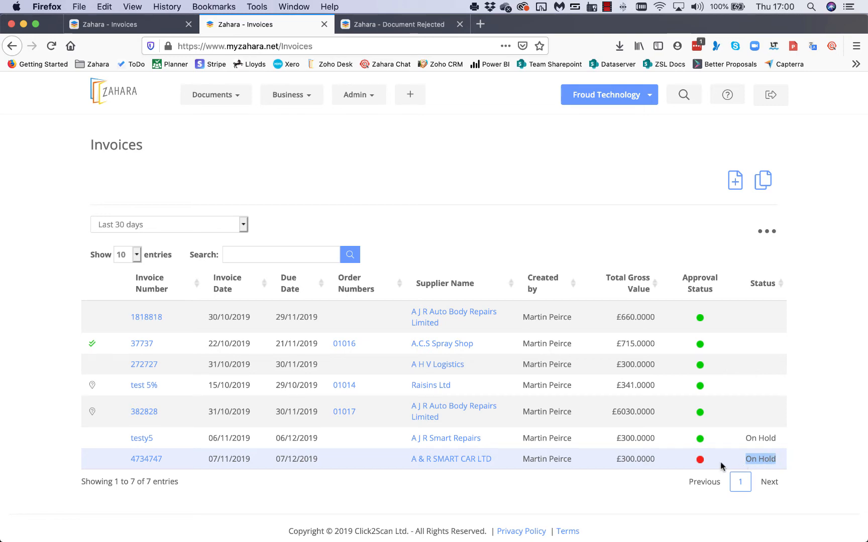
# Review the Status entry among the selected custom fields in the invoice list settings, and close them without saving
pyautogui.click(767, 231)
pyautogui.click(480, 387)
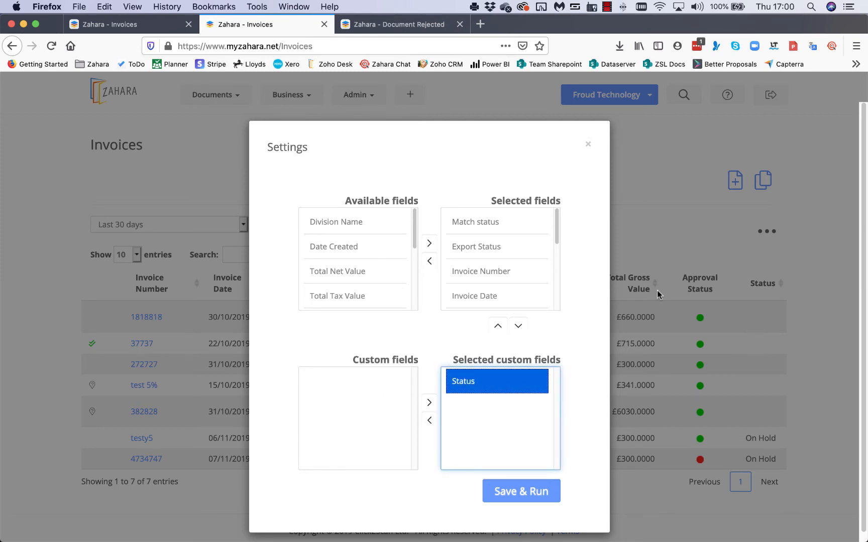
pyautogui.click(586, 147)
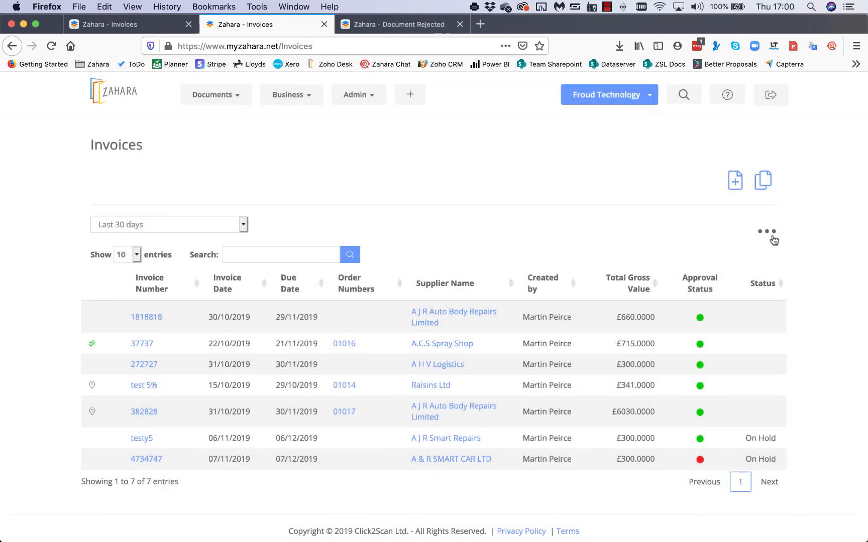